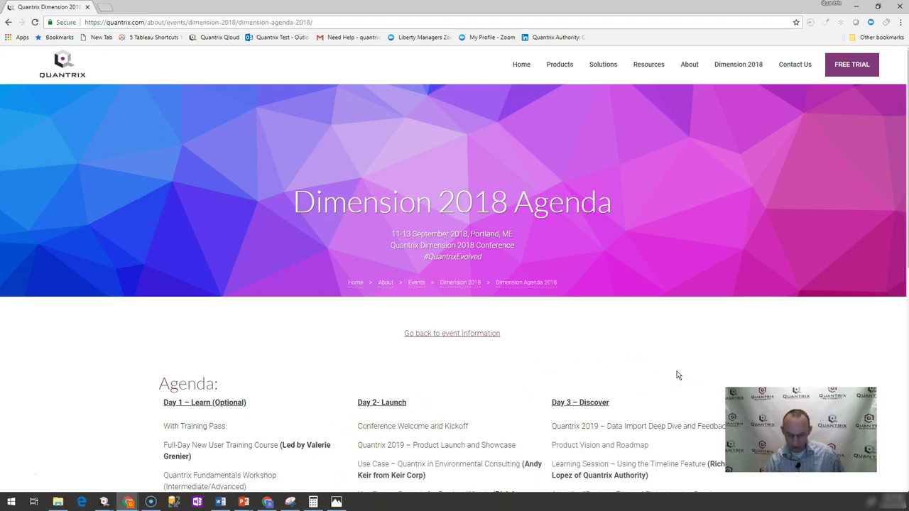
# Outline the 'Quantrix for Product Wheels' and 'Using the Timeline Feature' agenda sessions, then clear the outlines.
pyautogui.scroll(-6, 676, 375)
pyautogui.scroll(6, 677, 375)
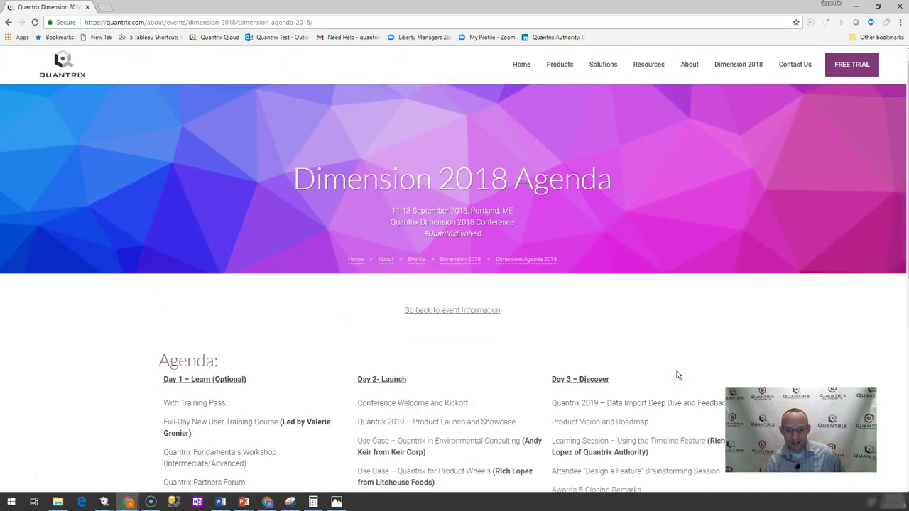
pyautogui.scroll(-2, 677, 375)
pyautogui.click(358, 335)
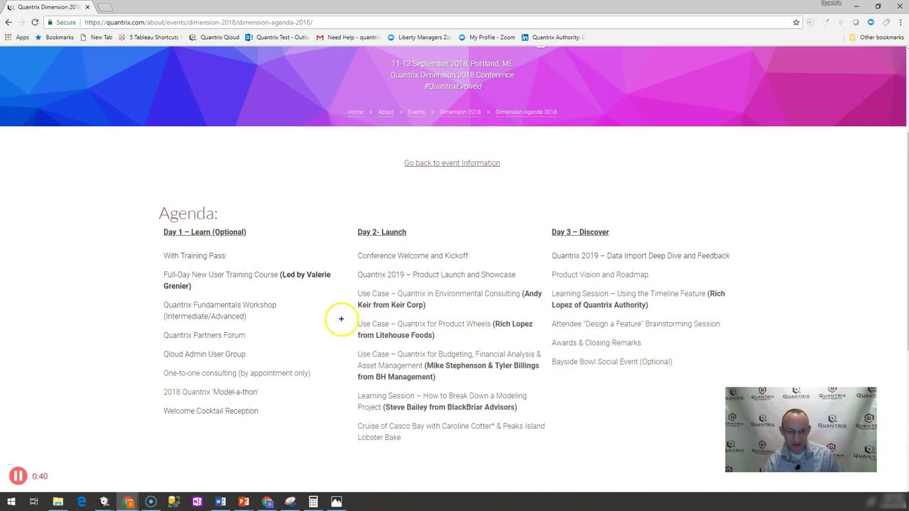
pyautogui.moveTo(342, 317)
pyautogui.mouseDown()
pyautogui.moveTo(439, 339)
pyautogui.moveTo(538, 345)
pyautogui.mouseUp()
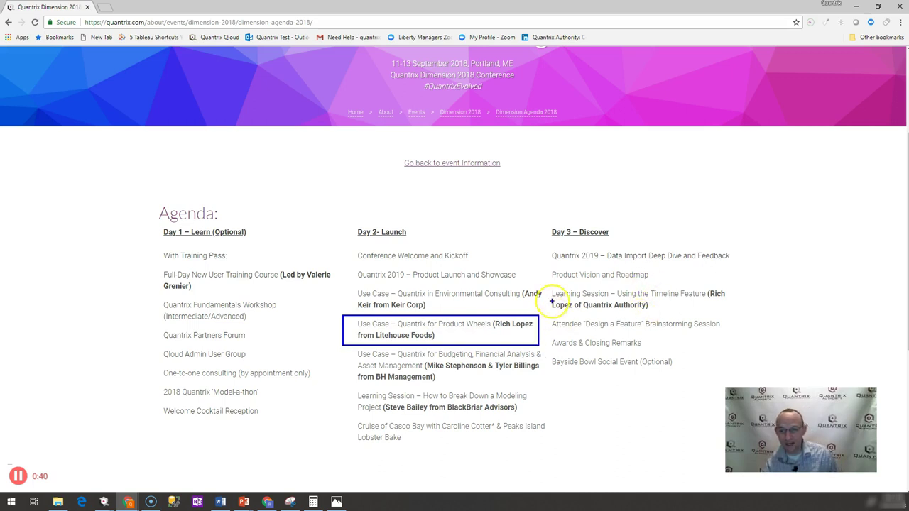
pyautogui.moveTo(548, 287); pyautogui.dragTo(744, 313)
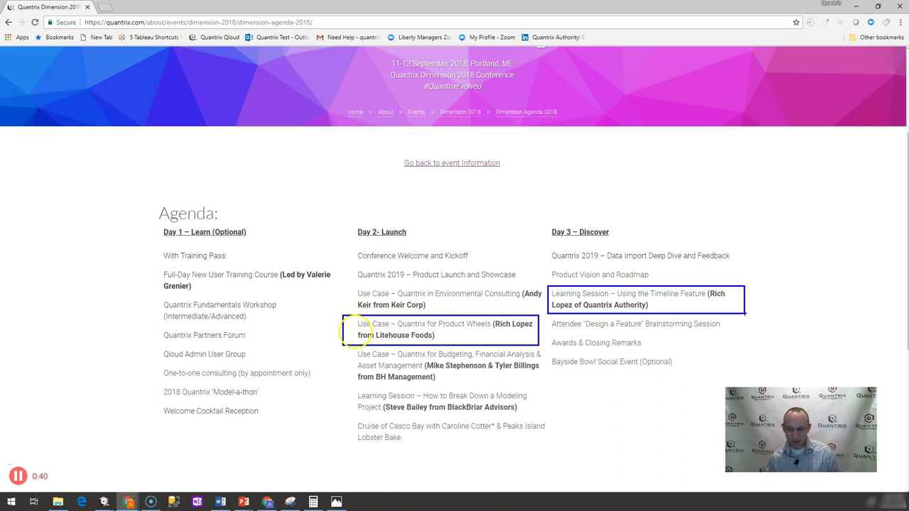
pyautogui.click(356, 335)
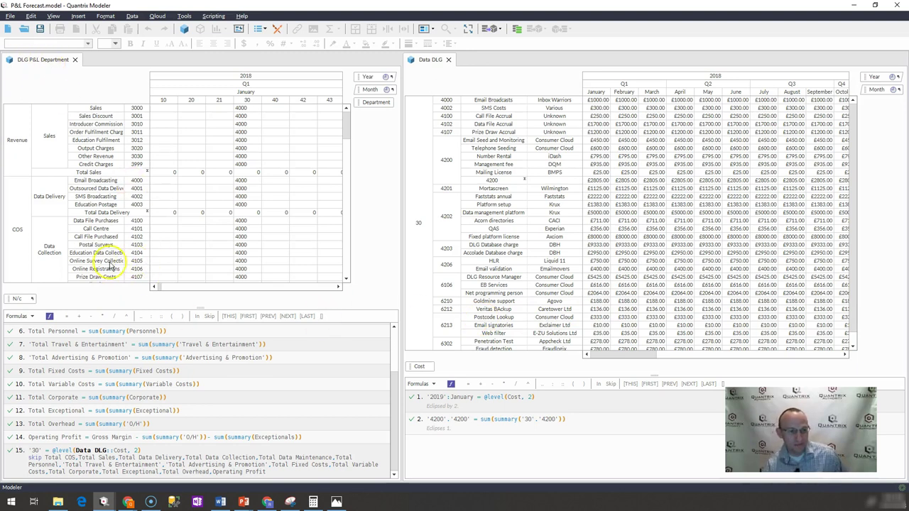
pyautogui.click(137, 133)
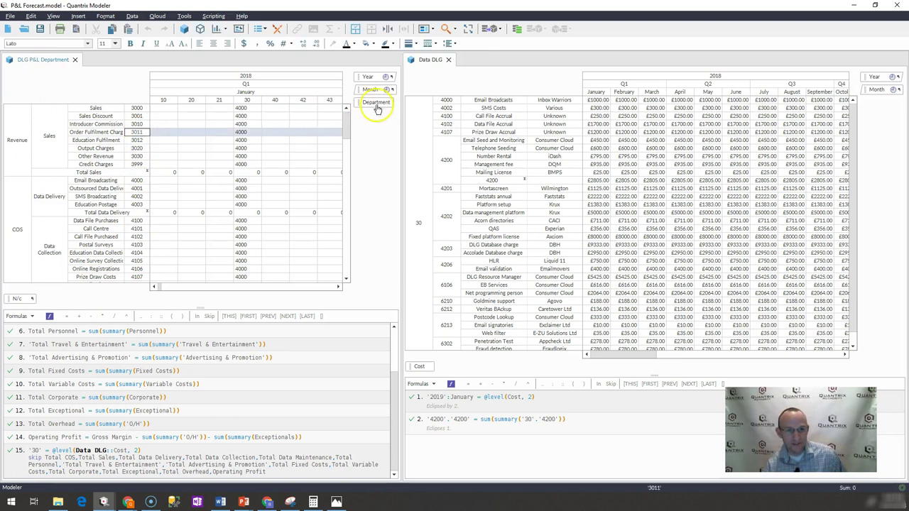
pyautogui.moveTo(247, 105); pyautogui.dragTo(247, 104)
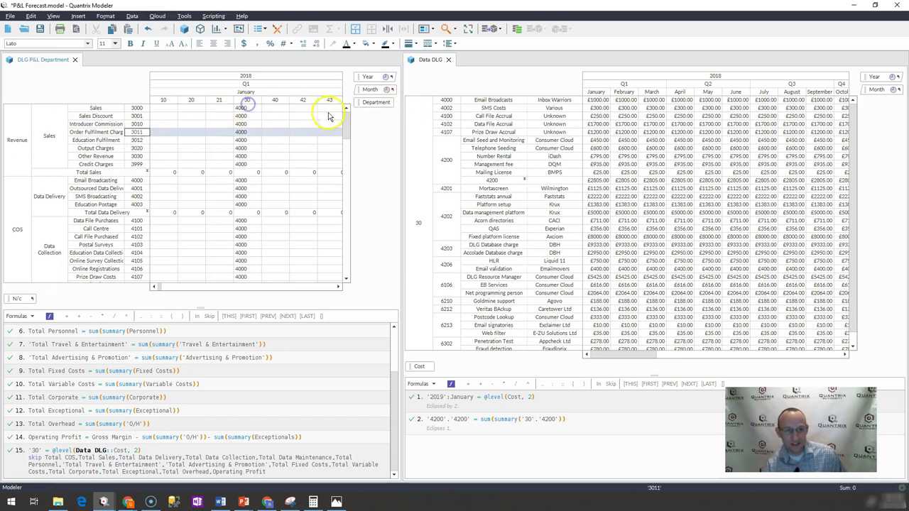
pyautogui.click(247, 100)
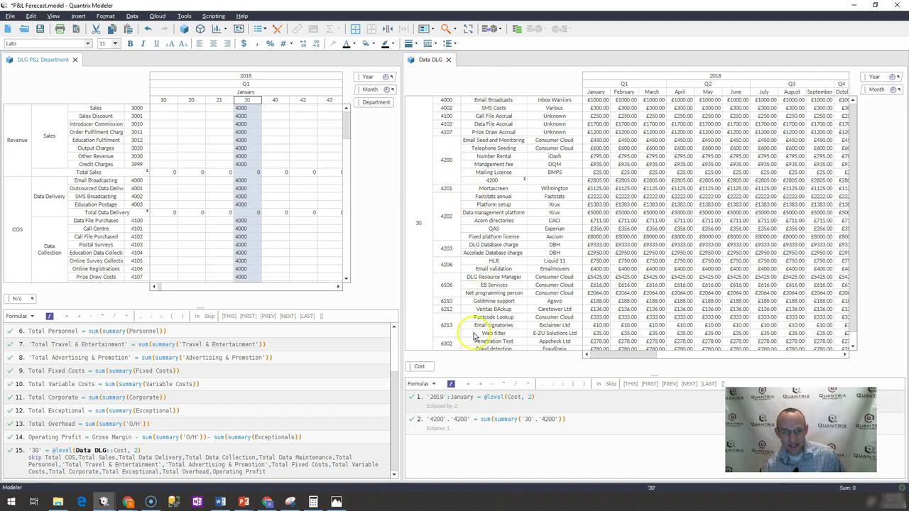
pyautogui.click(652, 212)
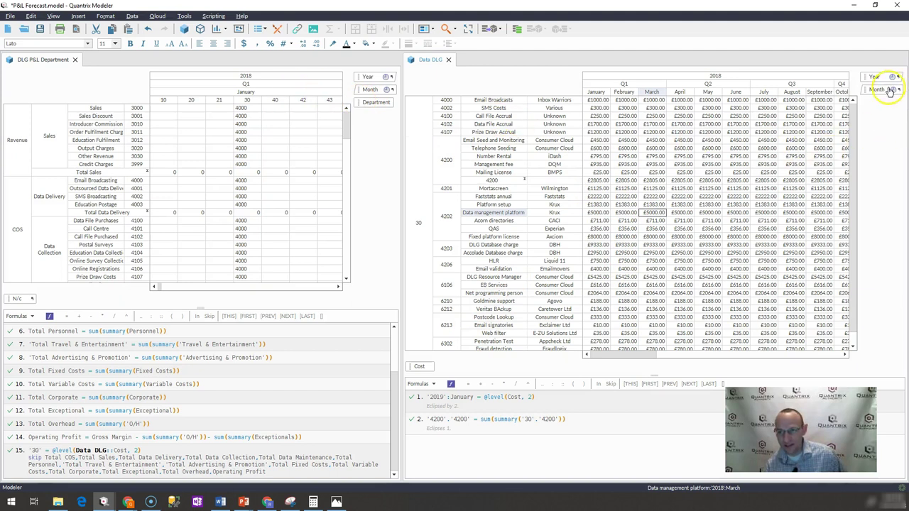
pyautogui.click(419, 241)
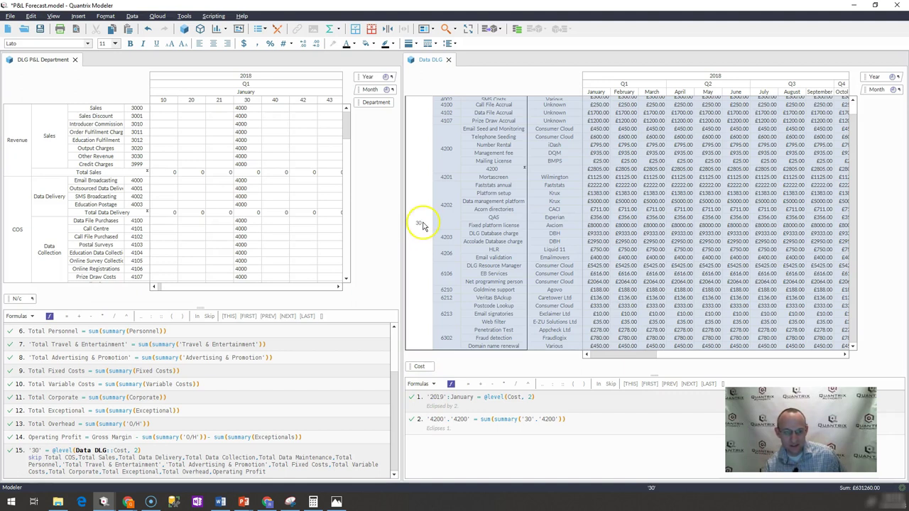
pyautogui.click(445, 207)
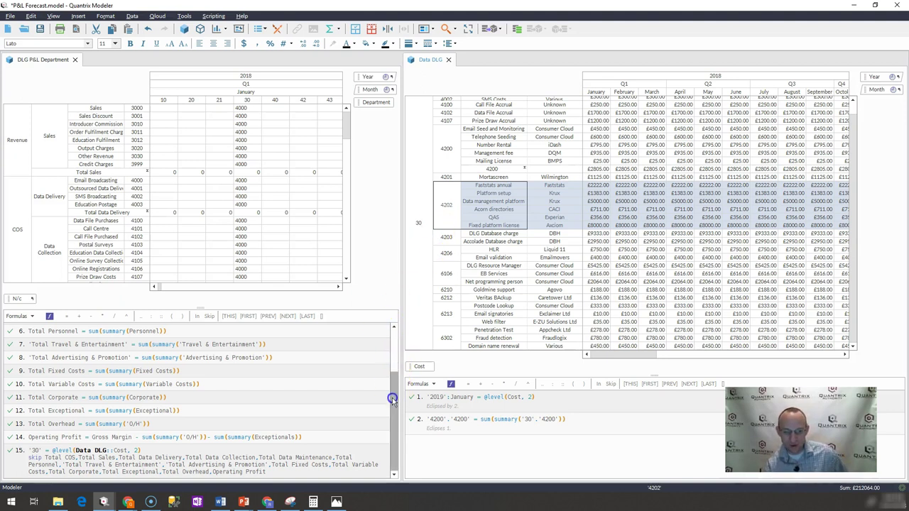
# Select the department 30 group, the 4202 rows, Call File Purchased, the COS group and Survey Website 4109.
pyautogui.click(420, 227)
pyautogui.click(448, 208)
pyautogui.click(415, 220)
pyautogui.click(446, 209)
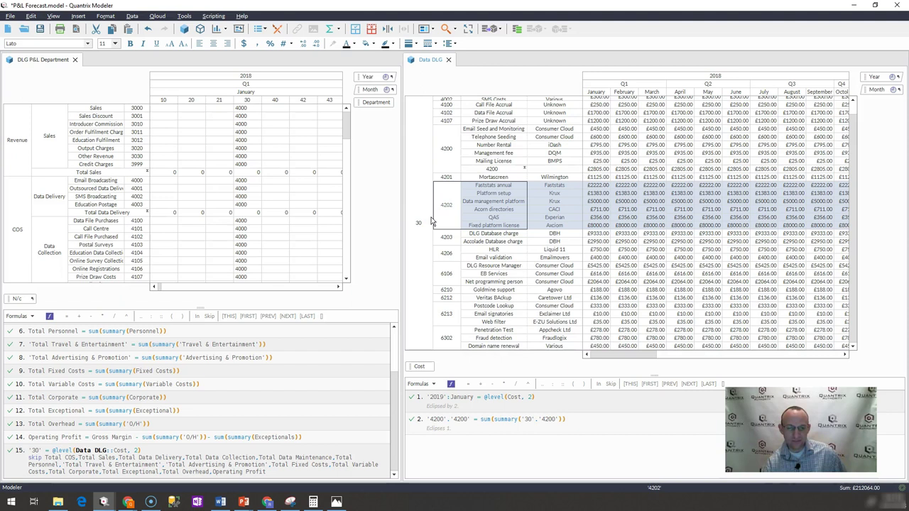
pyautogui.click(419, 204)
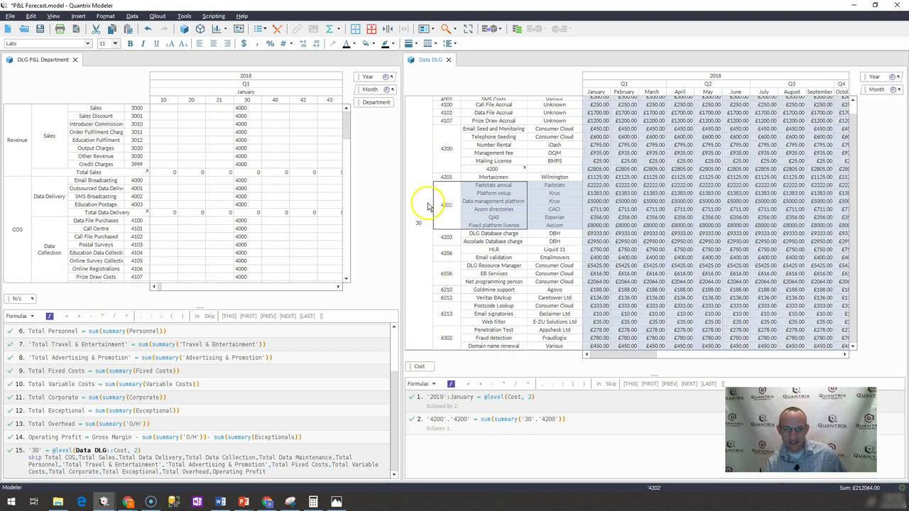
pyautogui.click(446, 202)
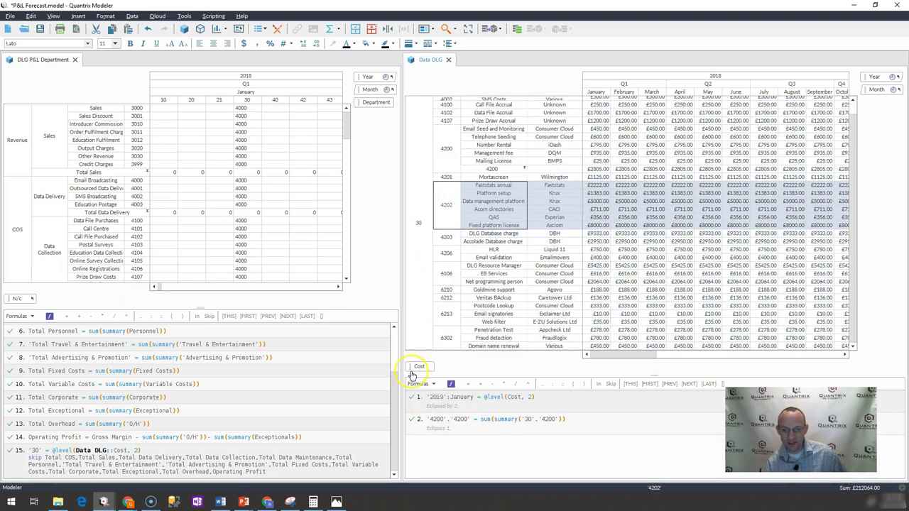
pyautogui.click(96, 236)
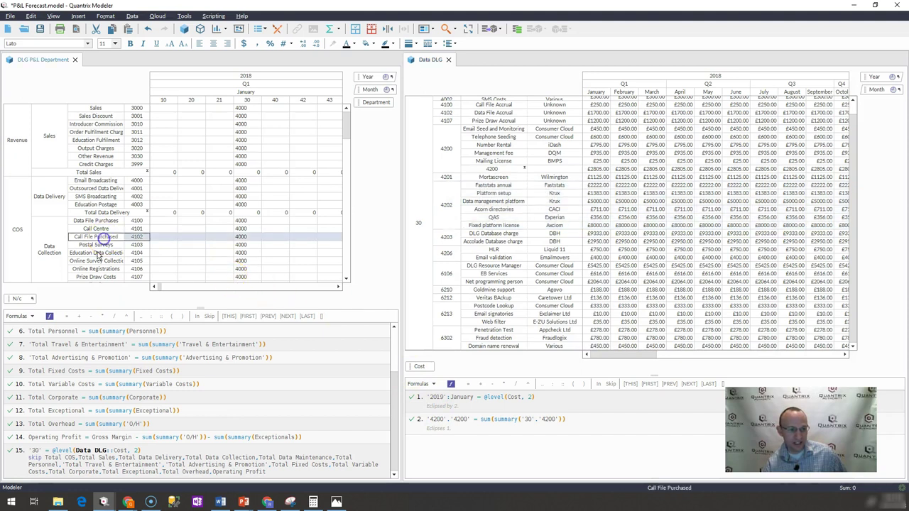
pyautogui.click(21, 209)
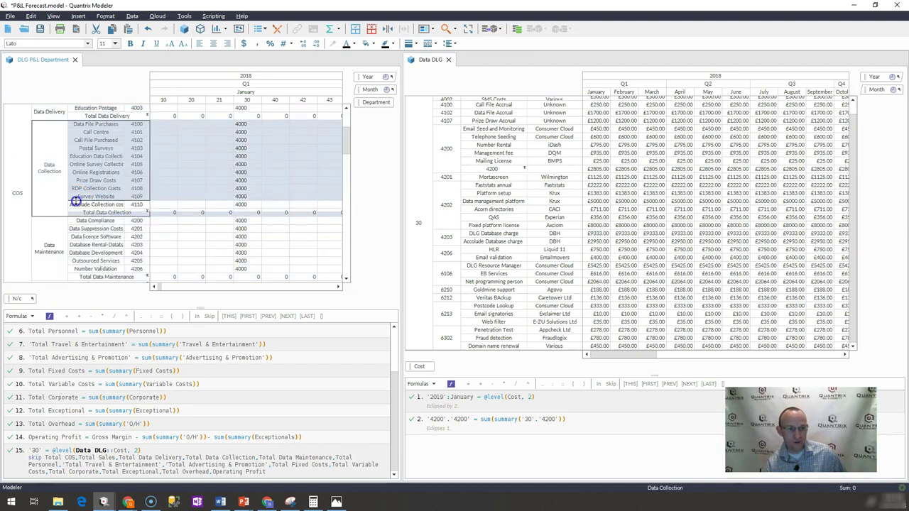
pyautogui.click(138, 196)
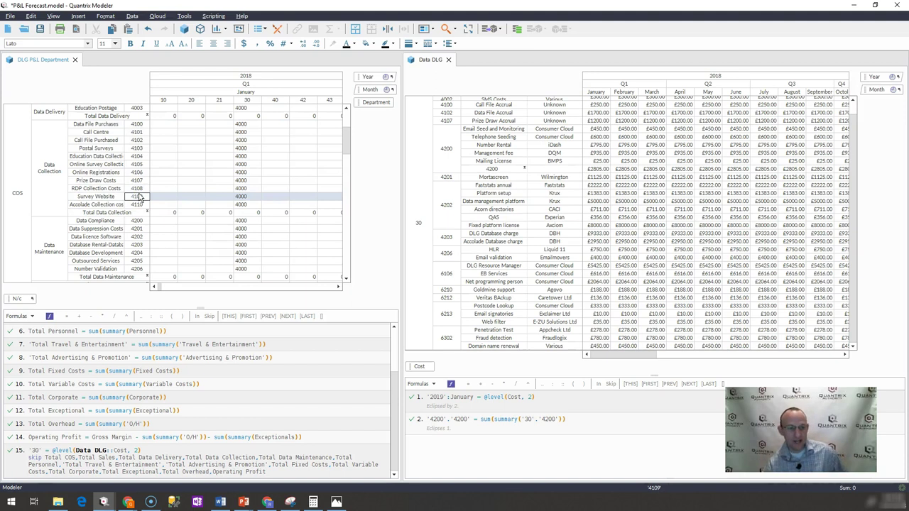
# Drag the Formulas splitter upward so the list shows from Total COS onward.
pyautogui.click(199, 317)
pyautogui.moveTo(199, 316); pyautogui.dragTo(203, 271)
pyautogui.click(158, 283)
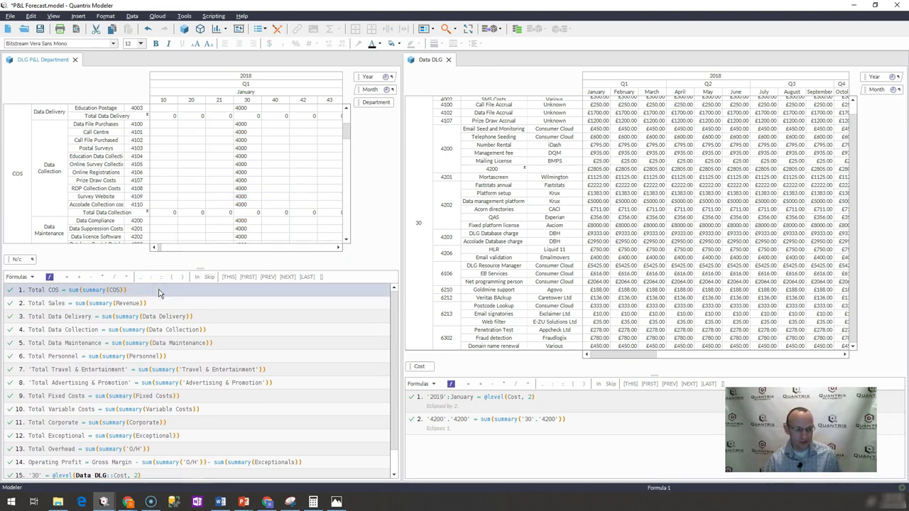
# Create Matrix1 docked beside the Data DLG matrix, with the Cost category on its rows.
pyautogui.click(189, 32)
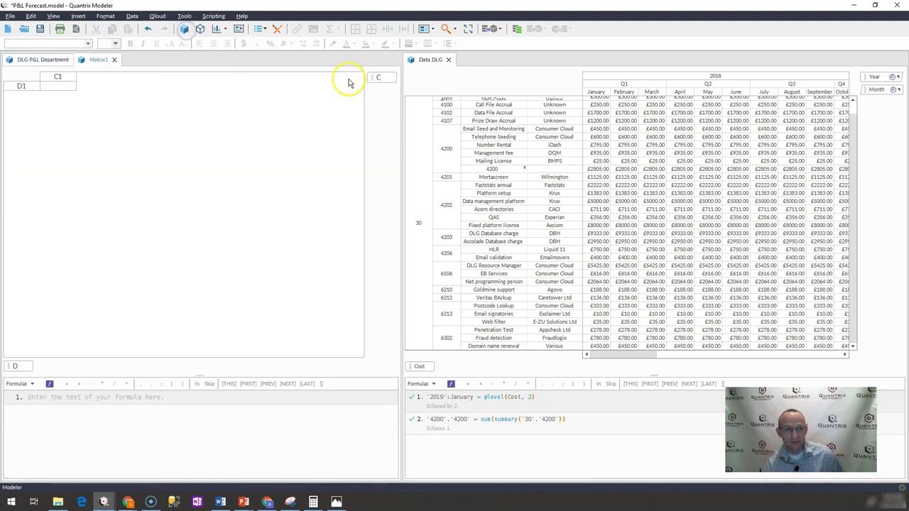
pyautogui.moveTo(112, 67); pyautogui.dragTo(721, 234)
pyautogui.moveTo(419, 366); pyautogui.dragTo(637, 328)
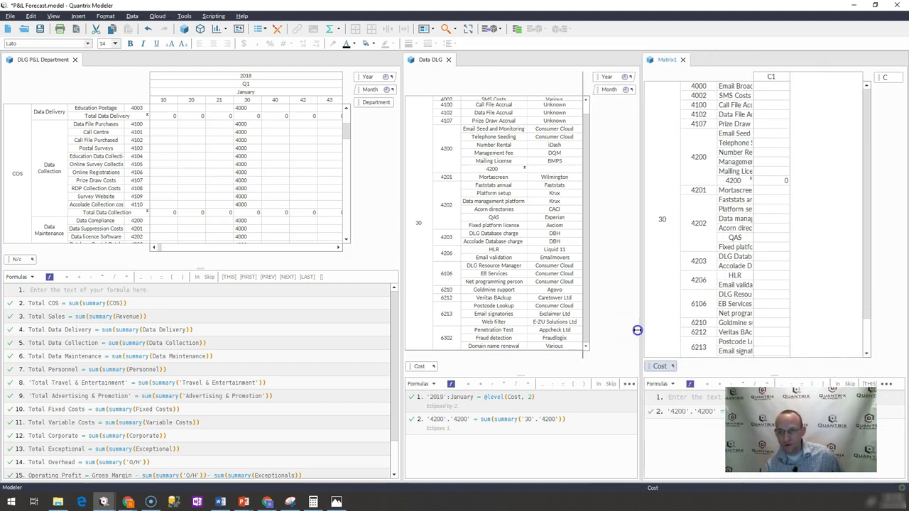
pyautogui.click(767, 78)
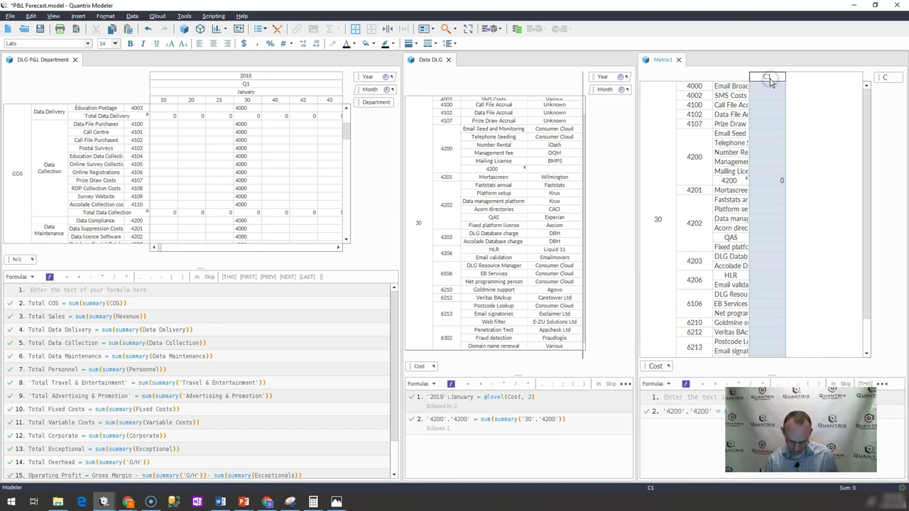
pyautogui.write('= @lever(')
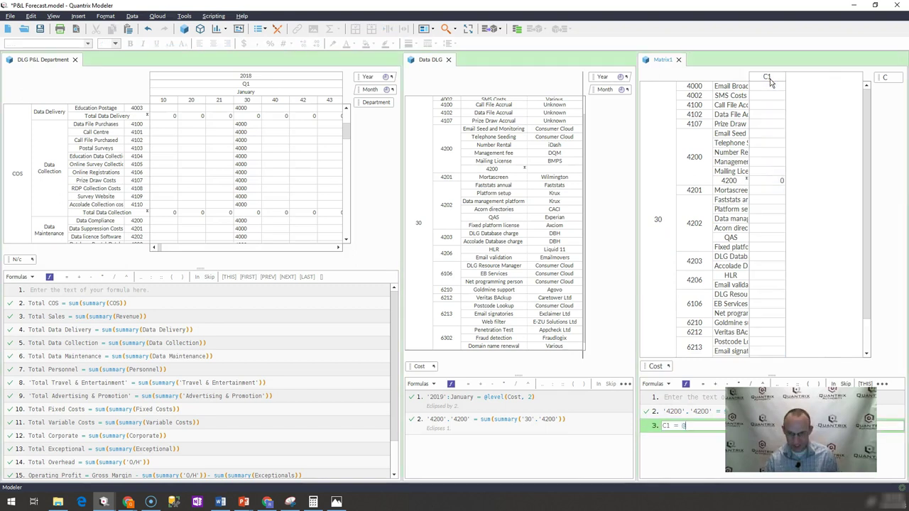
pyautogui.press('BackSpace')
pyautogui.press('BackSpace')
pyautogui.write('l(')
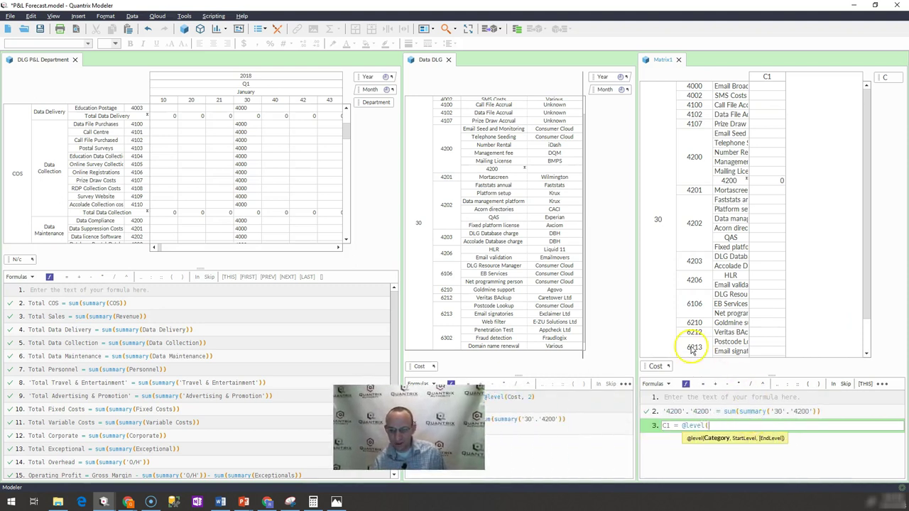
pyautogui.click(657, 366)
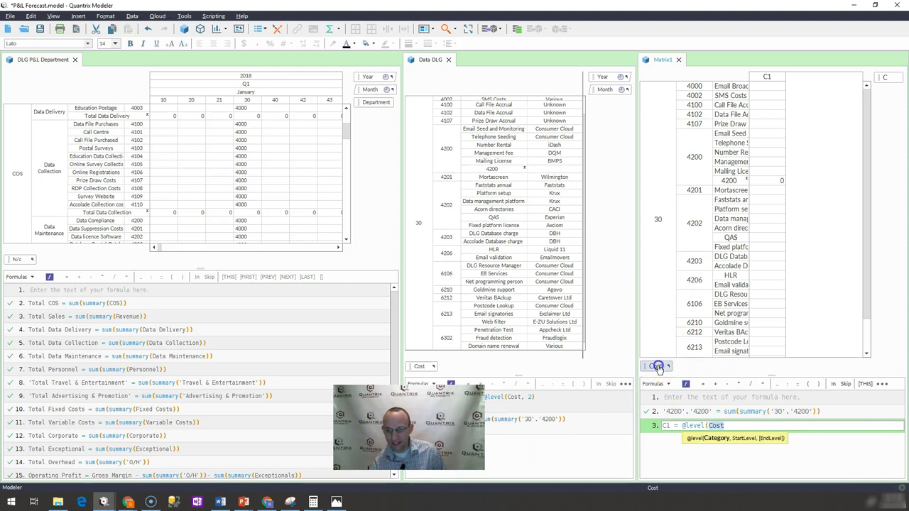
pyautogui.write(',')
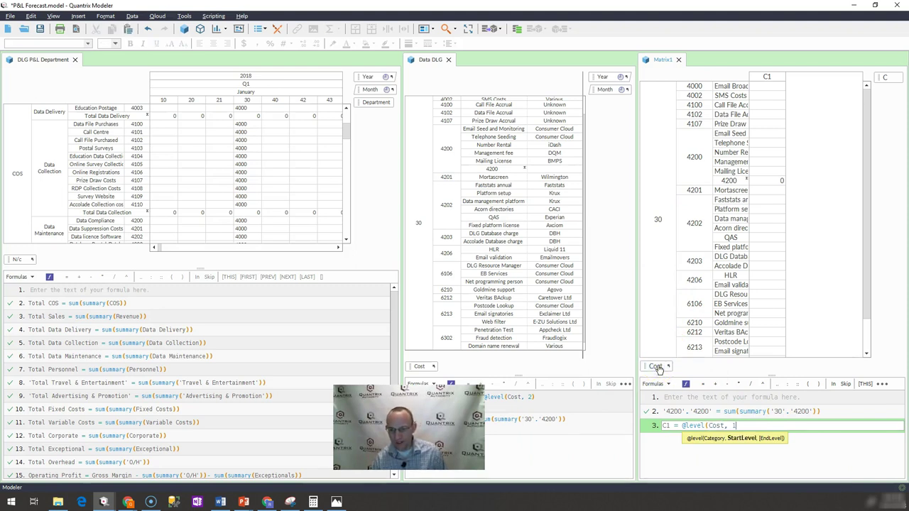
pyautogui.write(' 1, 2)')
pyautogui.press('Return')
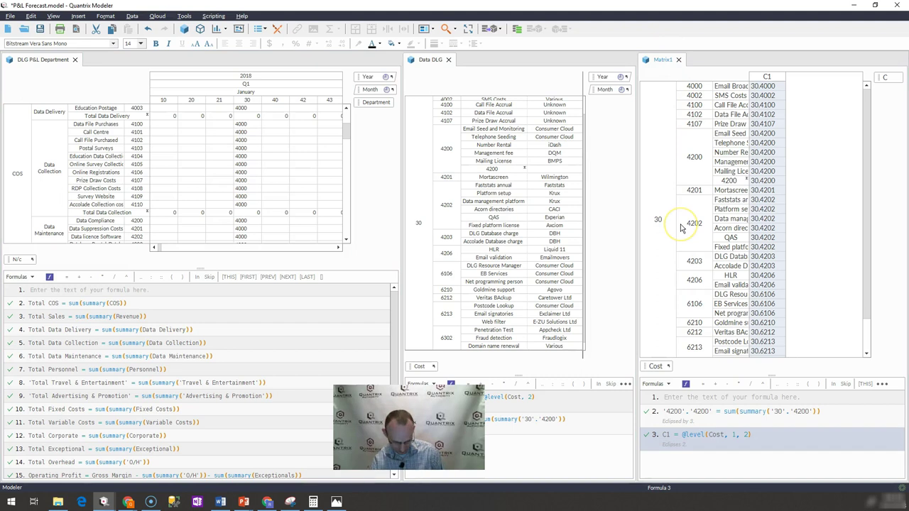
pyautogui.hotkey('ctrl', 'shift', 'b')
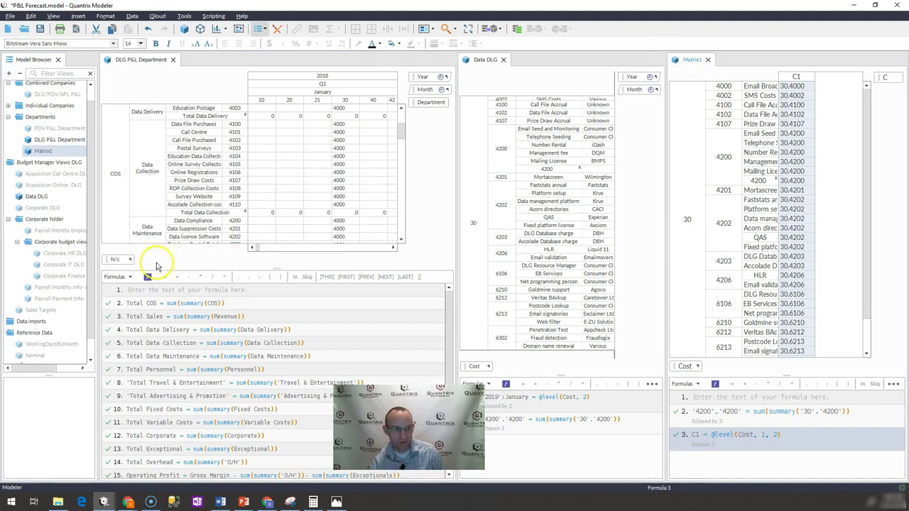
# Rename Matrix1 to 'Data DLG Helper' in the Model Browser.
pyautogui.rightClick(44, 151)
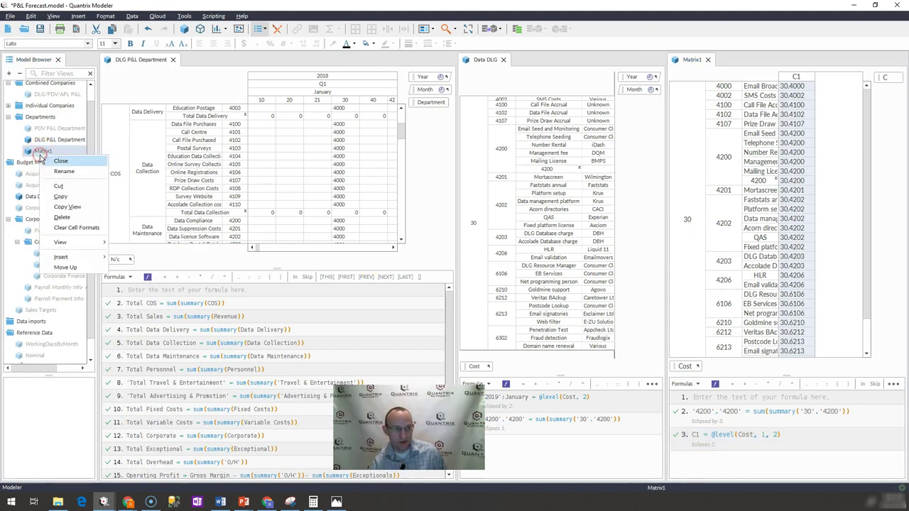
pyautogui.click(55, 169)
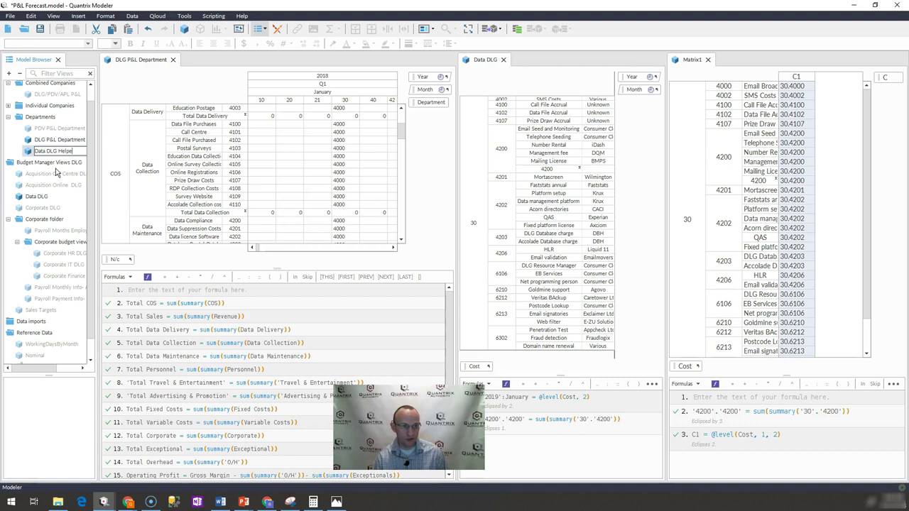
pyautogui.write('Data DLG Helper')
pyautogui.press('Return')
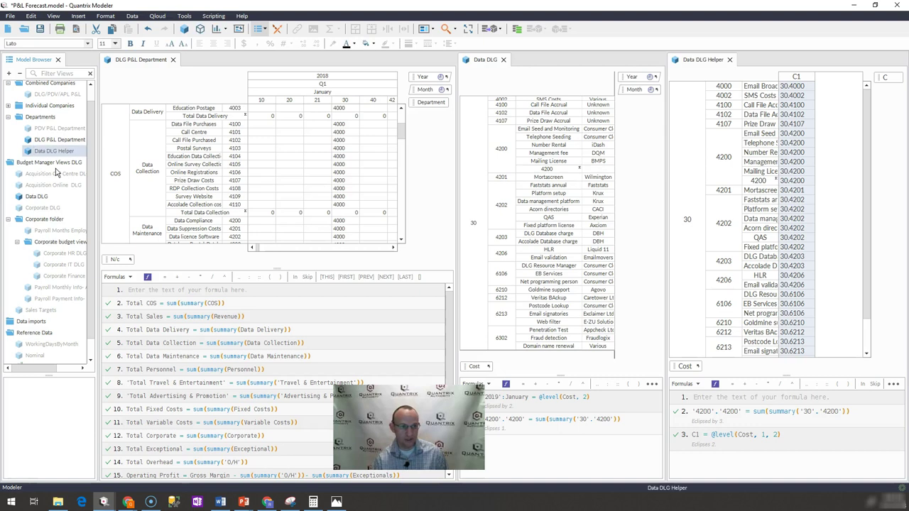
pyautogui.click(57, 60)
# Widen the Data DLG view so its monthly cost columns show, then select column C1.
pyautogui.click(768, 76)
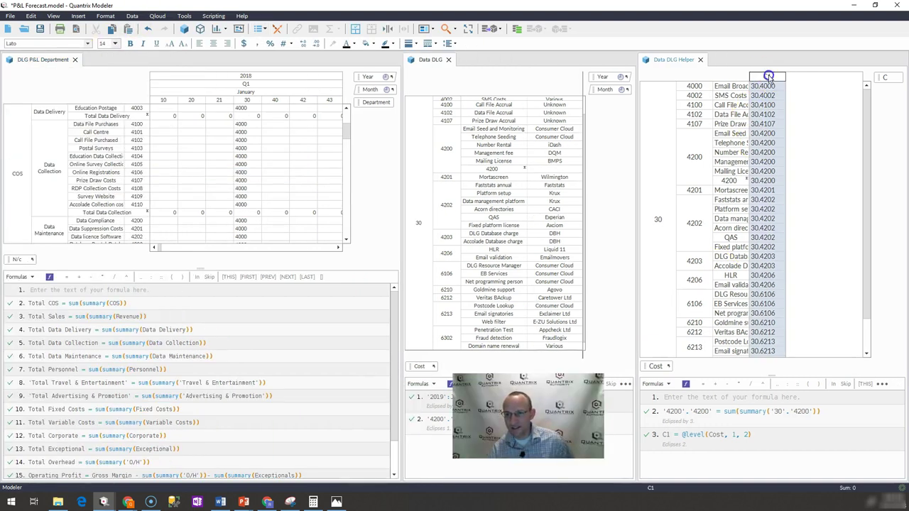
pyautogui.moveTo(636, 179); pyautogui.dragTo(724, 180)
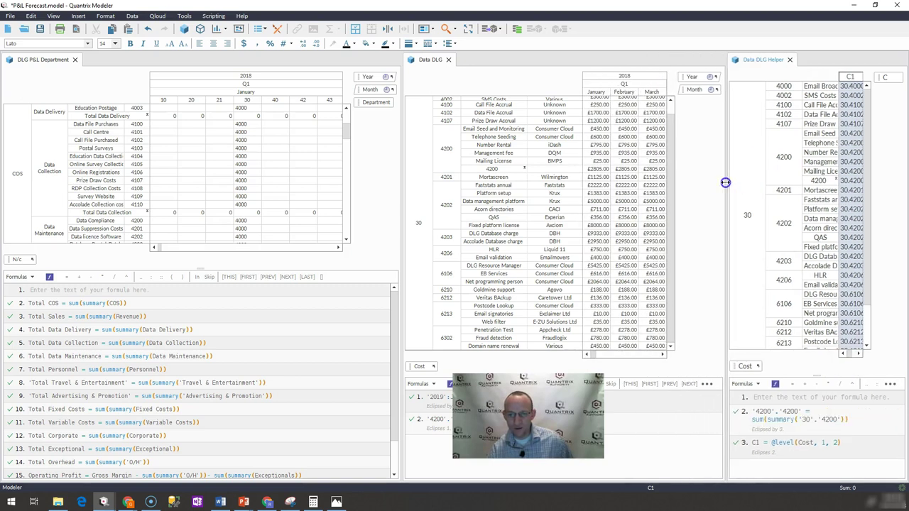
pyautogui.click(846, 191)
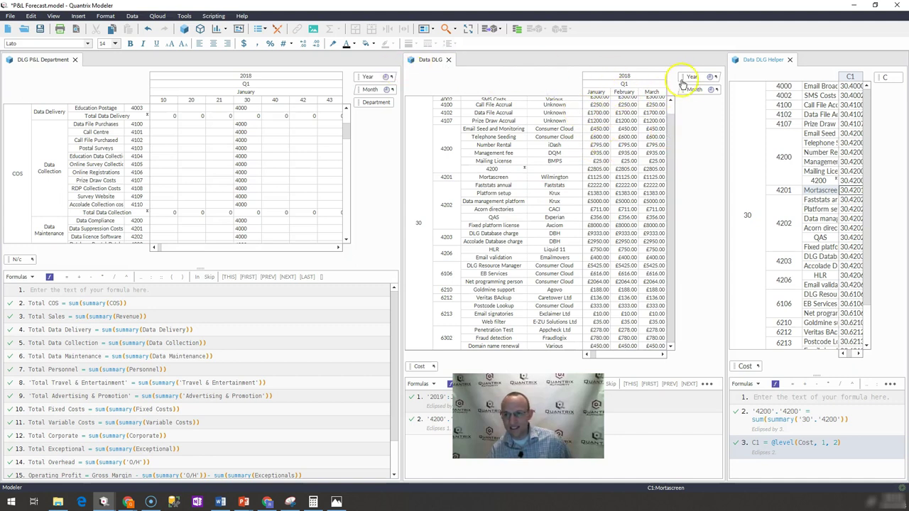
pyautogui.click(851, 79)
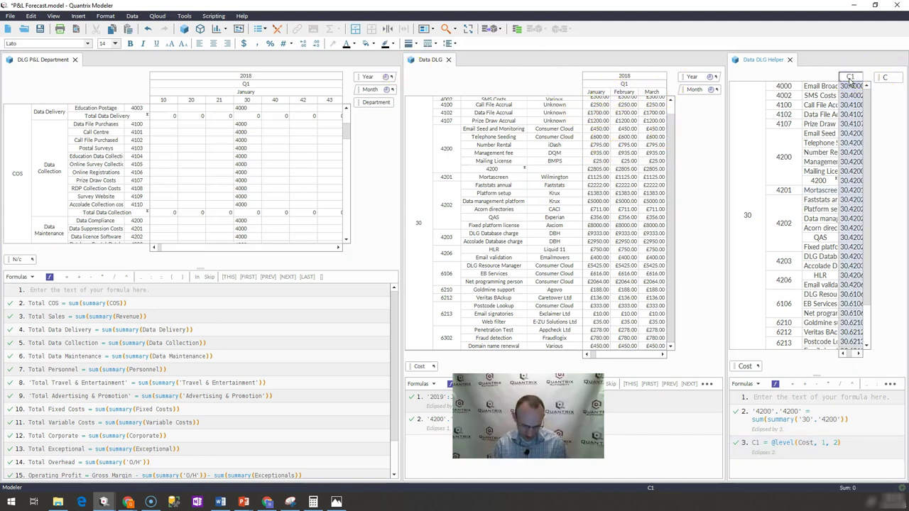
# Rename the helper matrix's C1 column to 'Dept Account Number'.
pyautogui.doubleClick(851, 79)
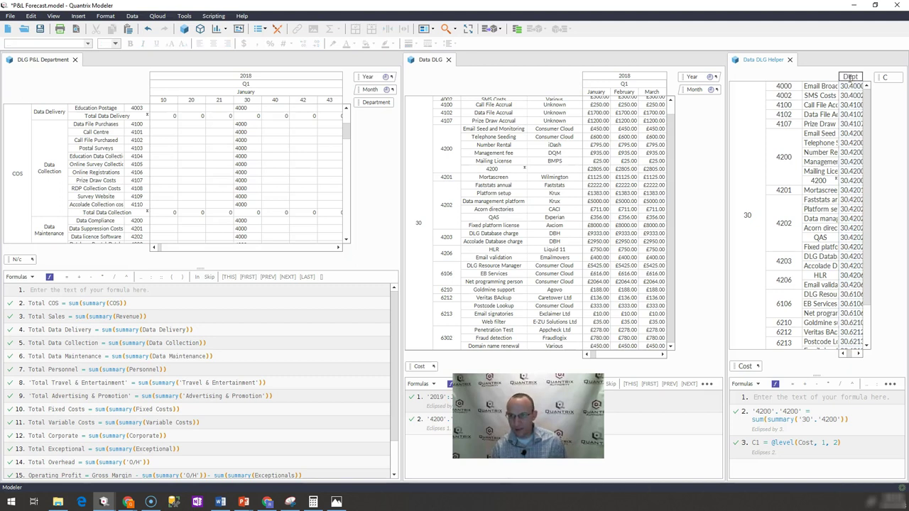
pyautogui.write('Dept Ac')
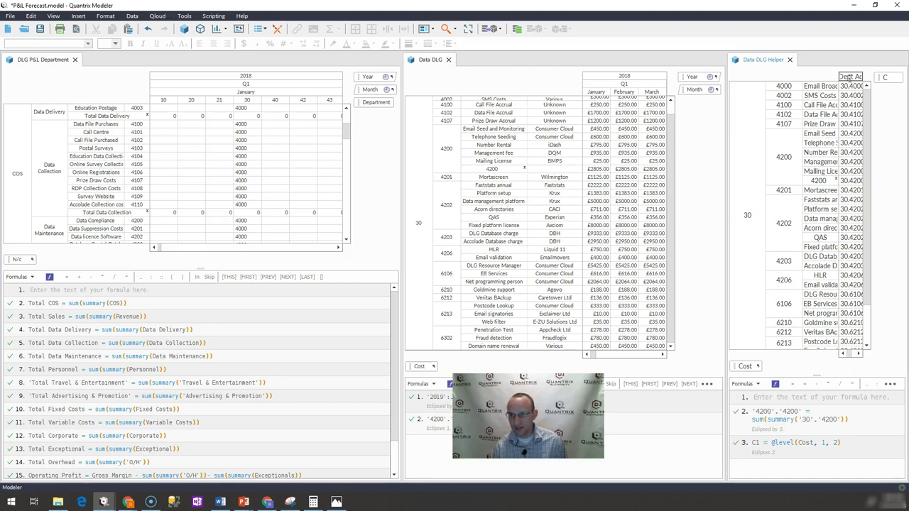
pyautogui.write('count Number')
pyautogui.press('Return')
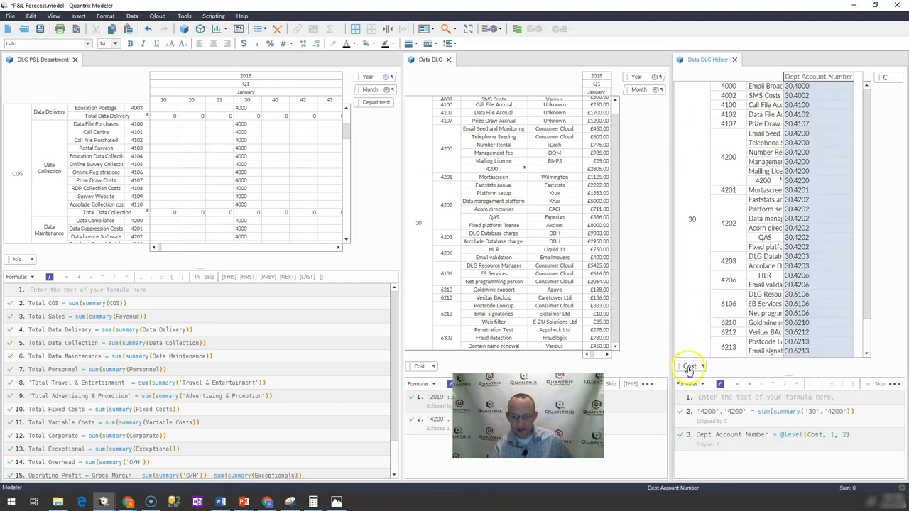
pyautogui.click(142, 290)
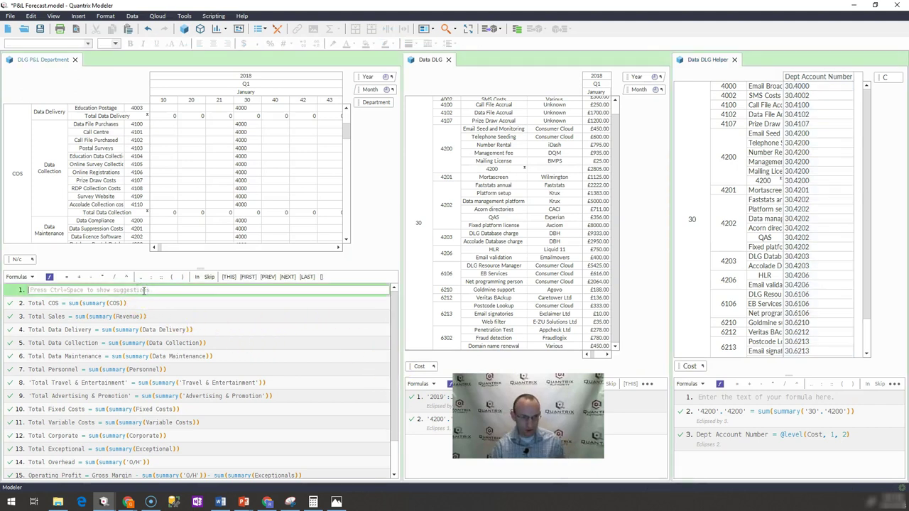
pyautogui.write("'")
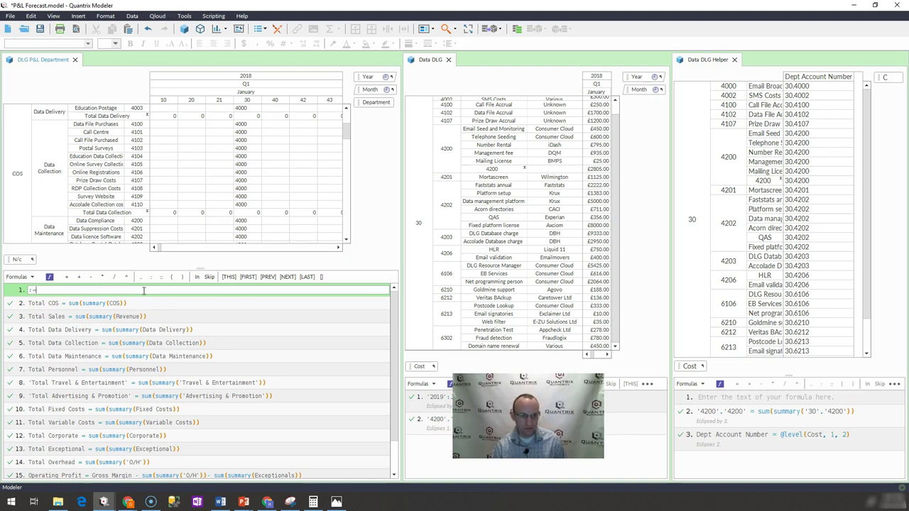
pyautogui.write('=select(')
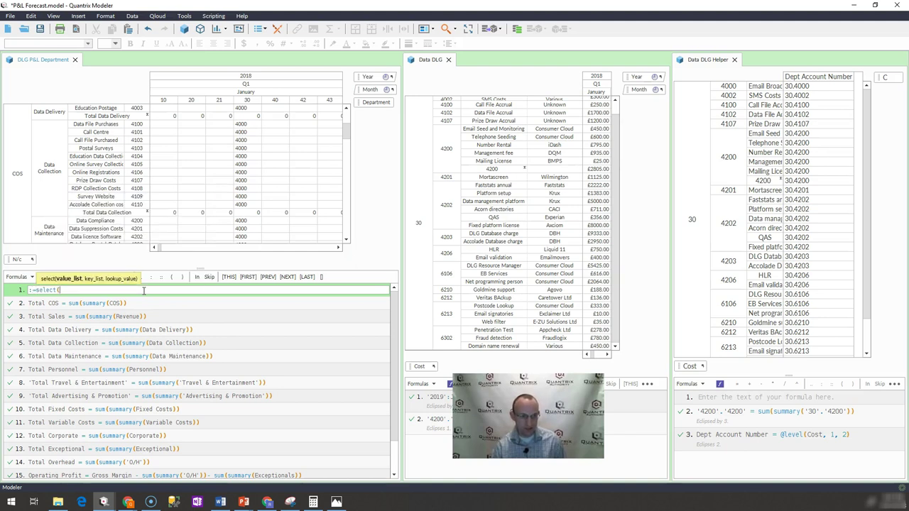
pyautogui.write('sum(')
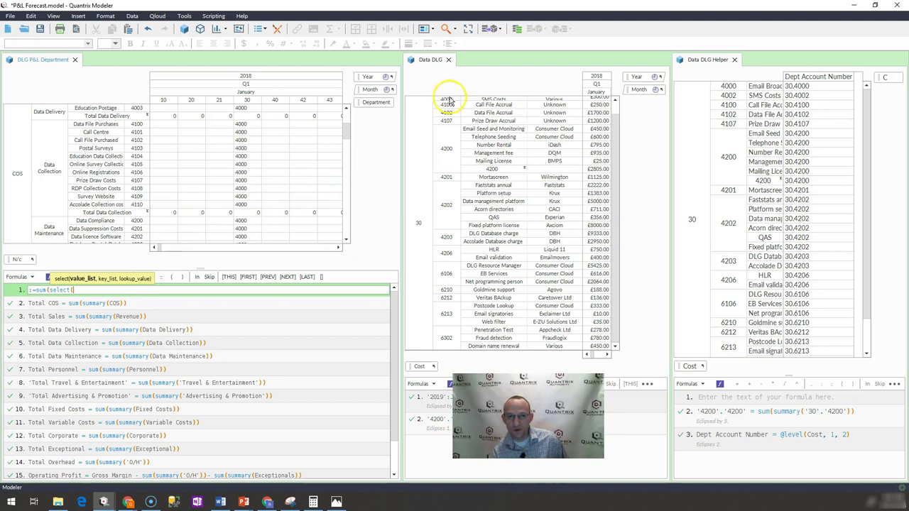
pyautogui.write('Data DLG::')
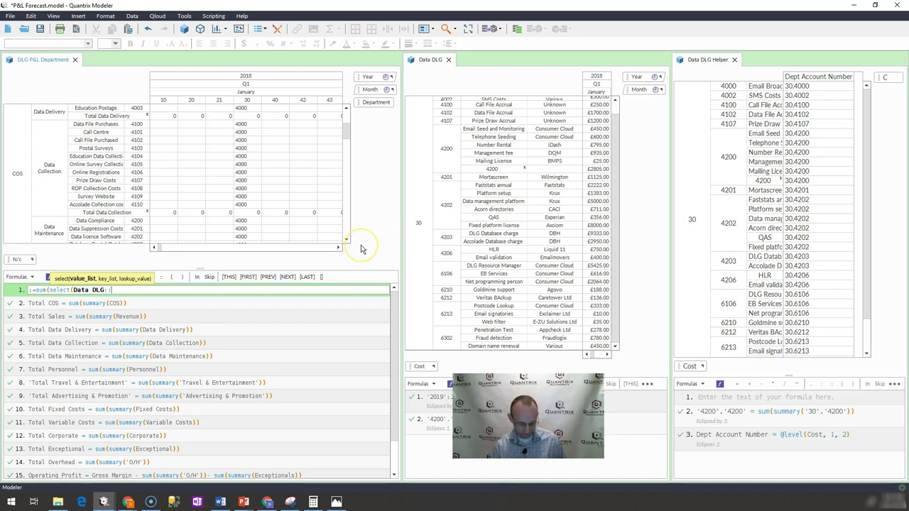
pyautogui.write(',')
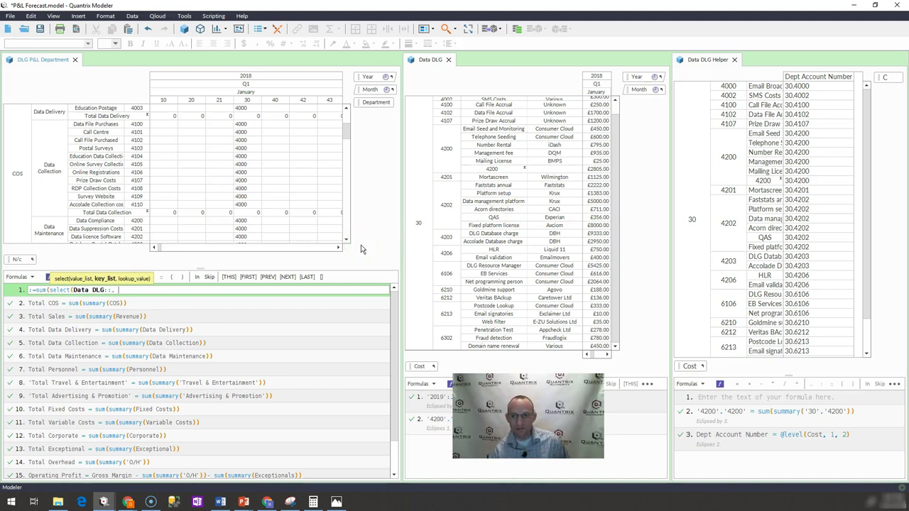
pyautogui.click(798, 76)
pyautogui.write(',')
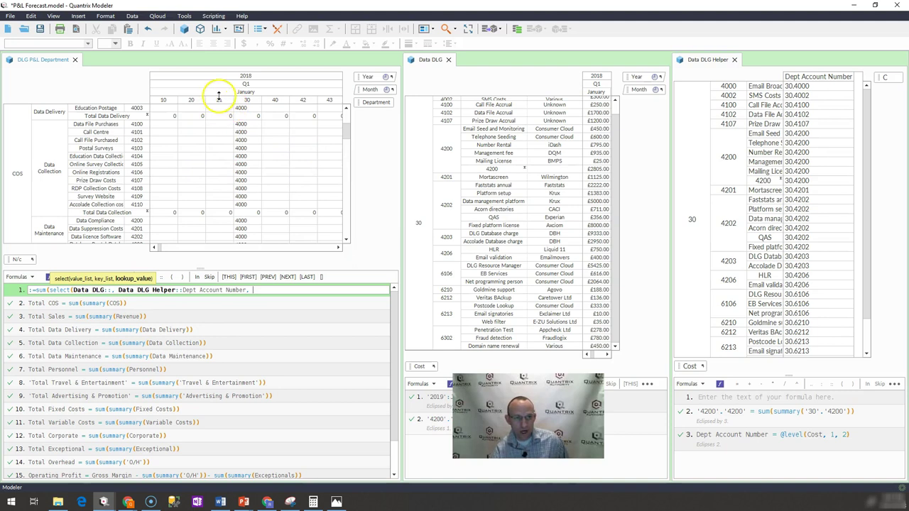
pyautogui.write('@De')
pyautogui.press('Down')
pyautogui.press('Return')
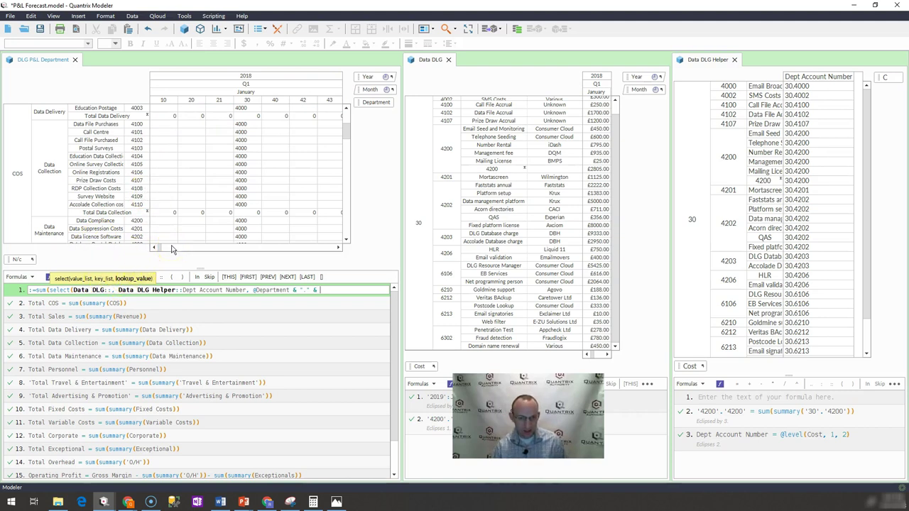
pyautogui.write('level(')
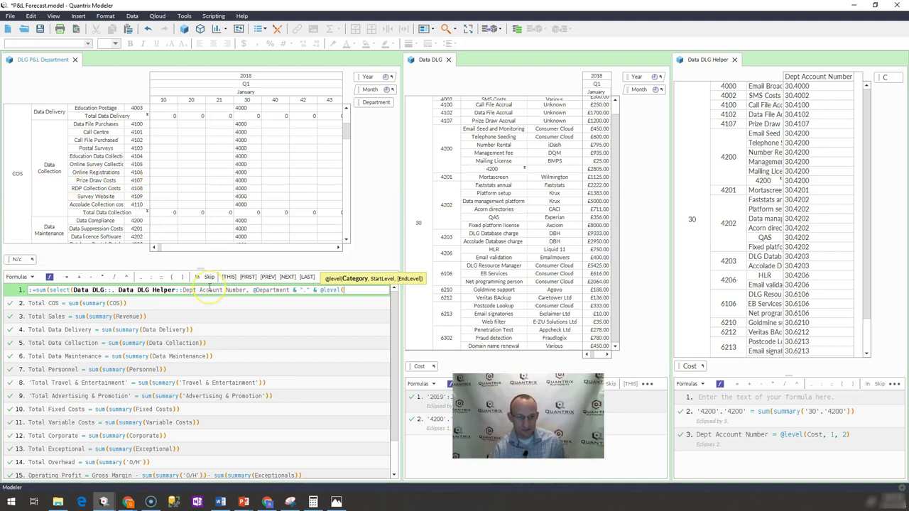
pyautogui.write("@'N/c',4))")
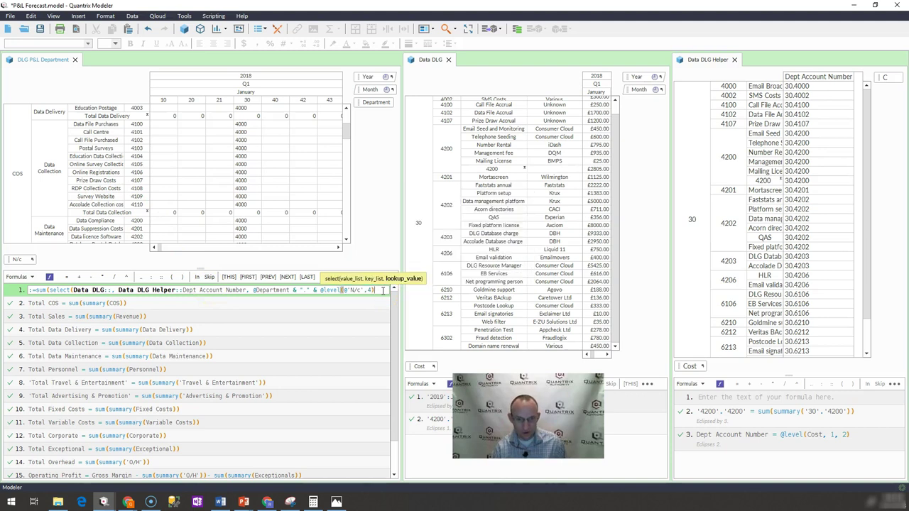
pyautogui.write(')')
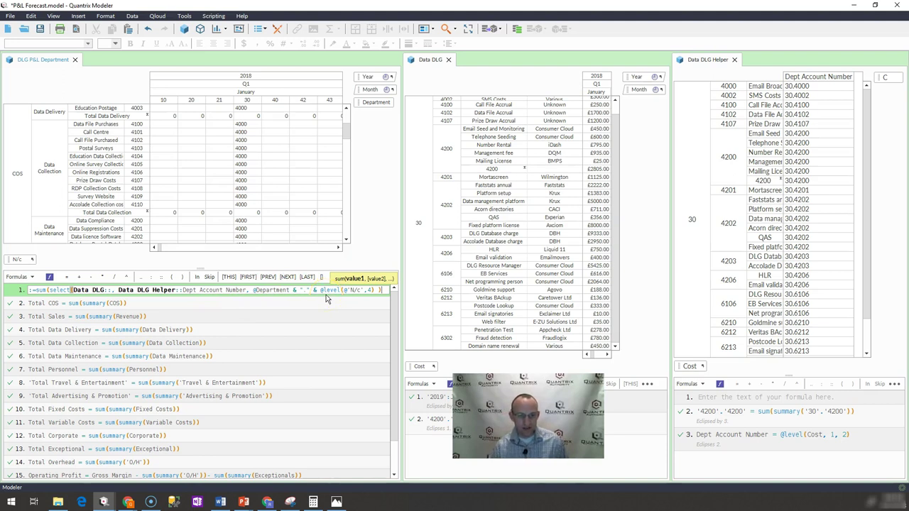
# Fix the parenthesis error in the sum(select()) formula and move it to the end as formula 16.
pyautogui.write(')')
pyautogui.press('Return')
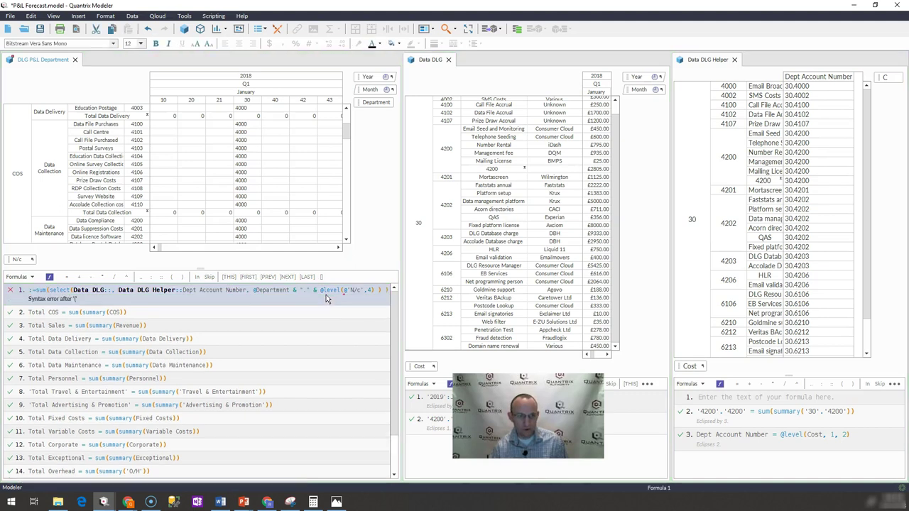
pyautogui.click(326, 295)
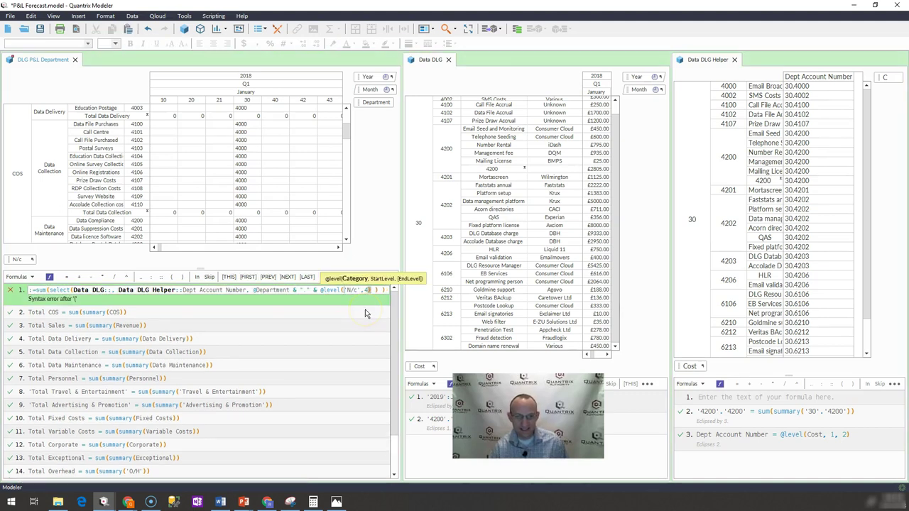
pyautogui.press('Return')
pyautogui.click(286, 294)
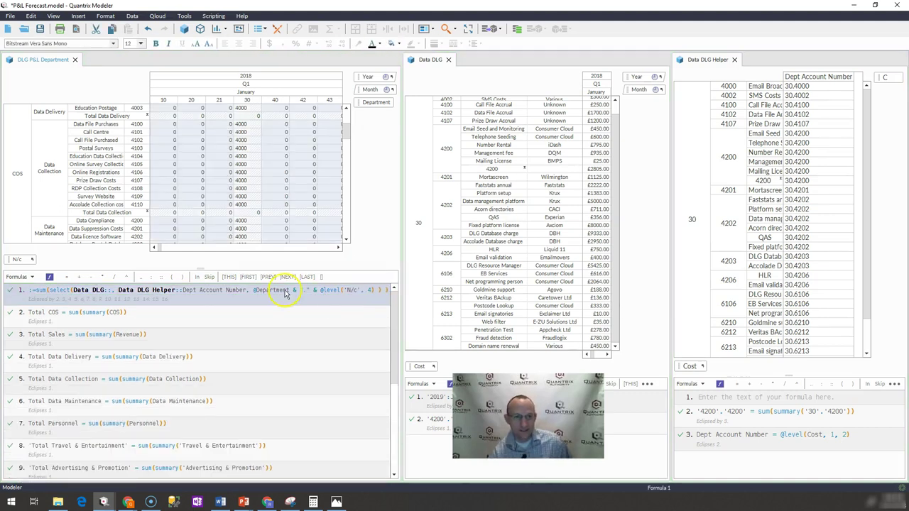
pyautogui.hotkey('ctrl', 'Down')
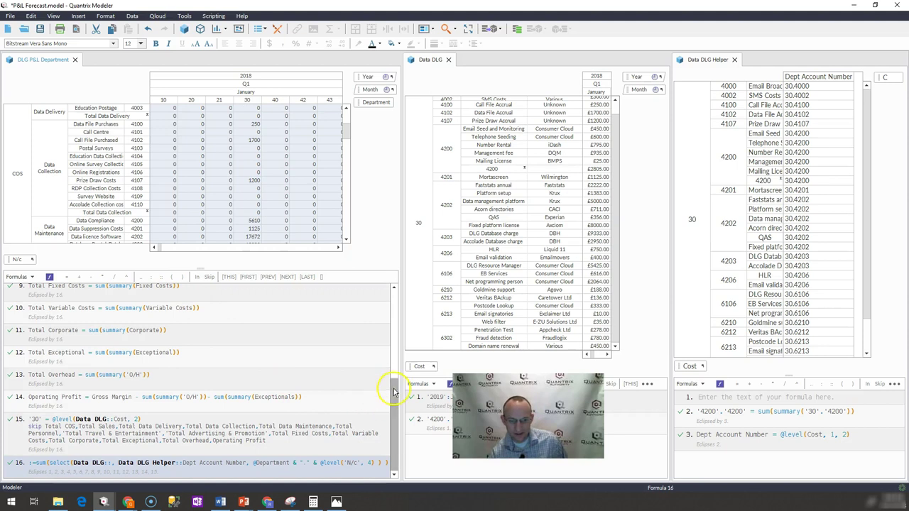
# Check formula 16's 250 P&L result against the £250.00 Call File Accrual source cost.
pyautogui.click(307, 474)
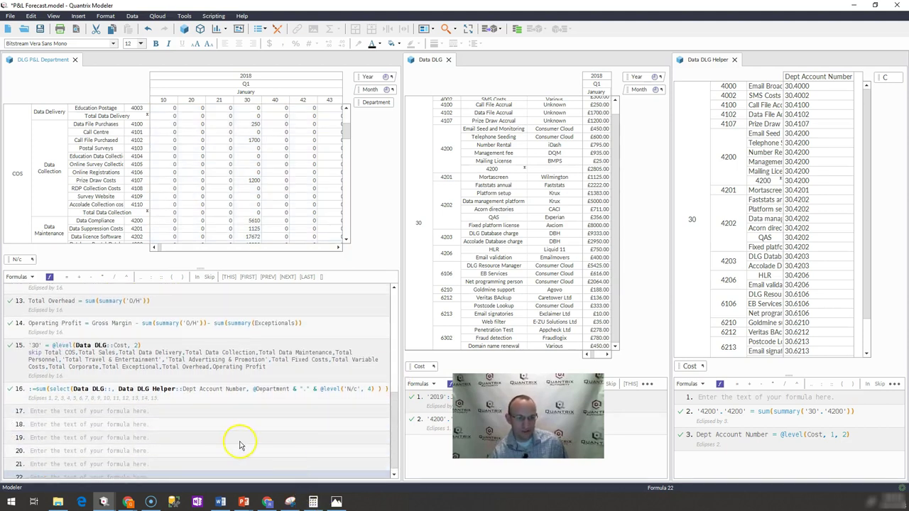
pyautogui.click(234, 389)
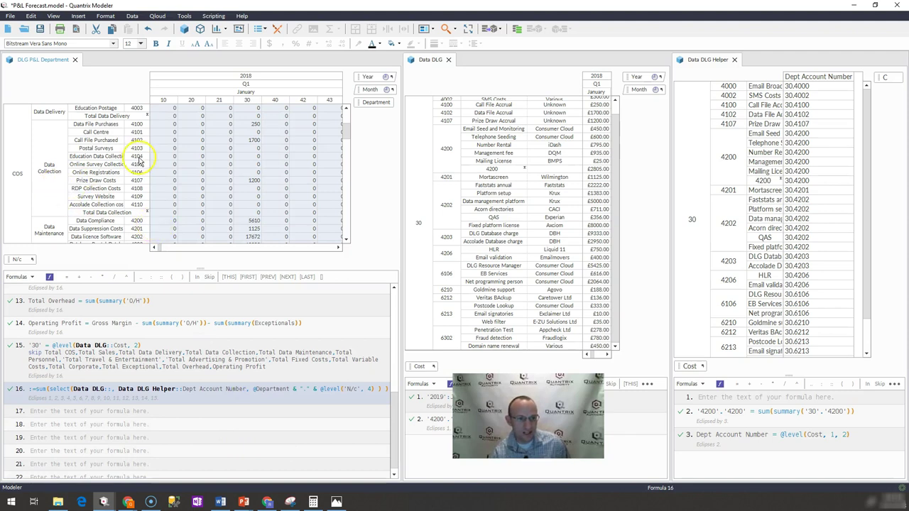
pyautogui.click(137, 124)
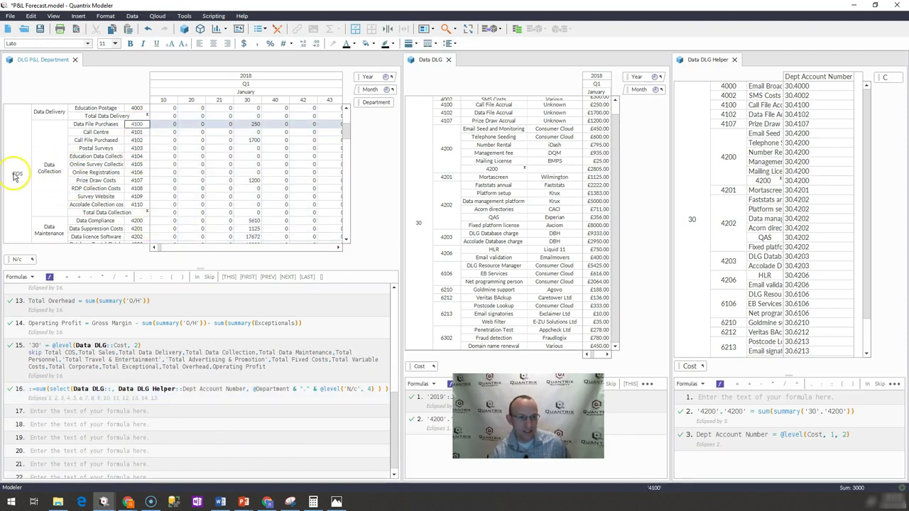
pyautogui.click(257, 125)
pyautogui.click(137, 132)
pyautogui.click(138, 124)
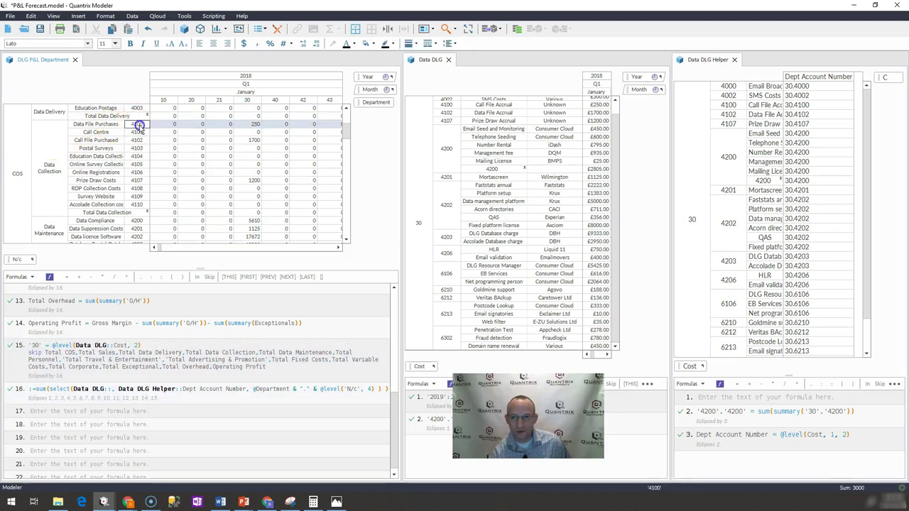
pyautogui.click(597, 105)
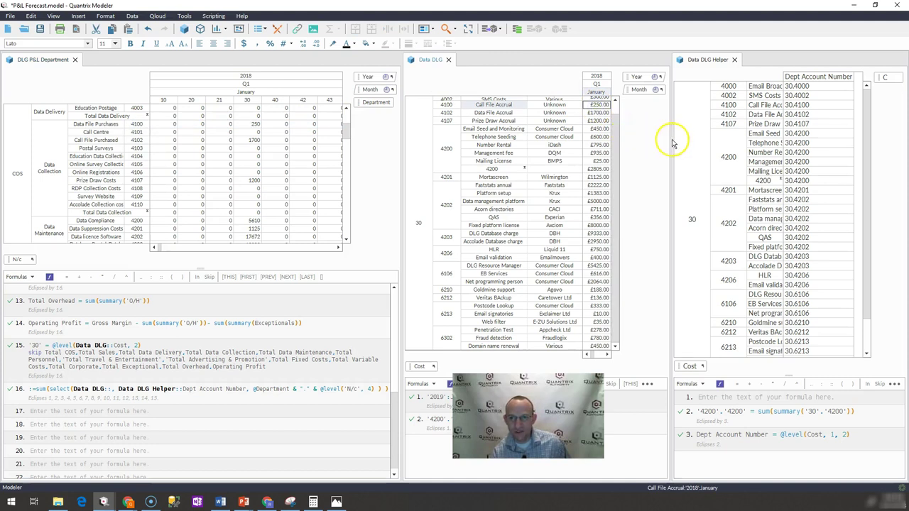
# Widen Data DLG to reveal February and match the 1700 P&L value to Data File Accrual.
pyautogui.moveTo(673, 142); pyautogui.dragTo(697, 141)
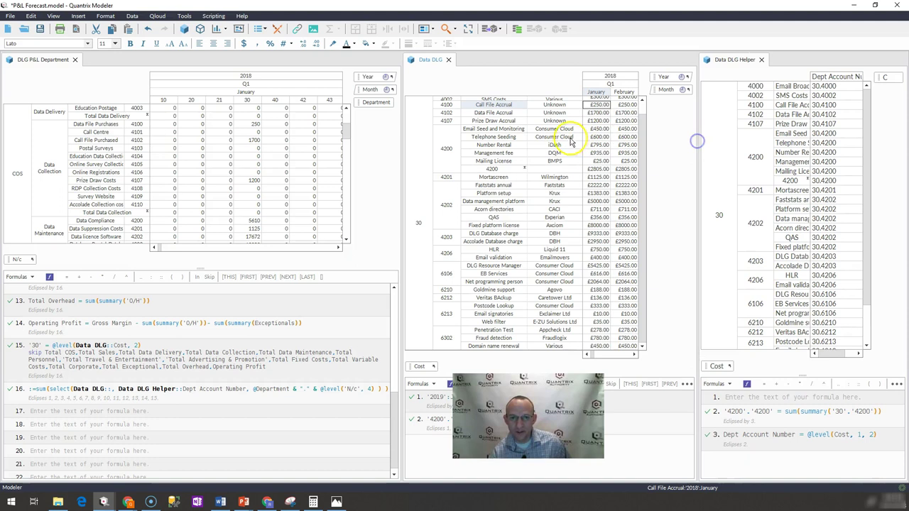
pyautogui.click(417, 212)
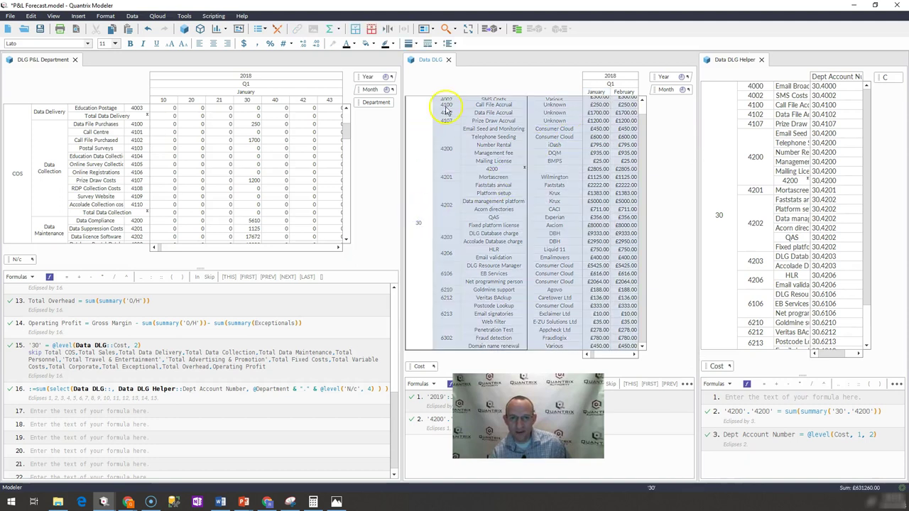
pyautogui.click(602, 104)
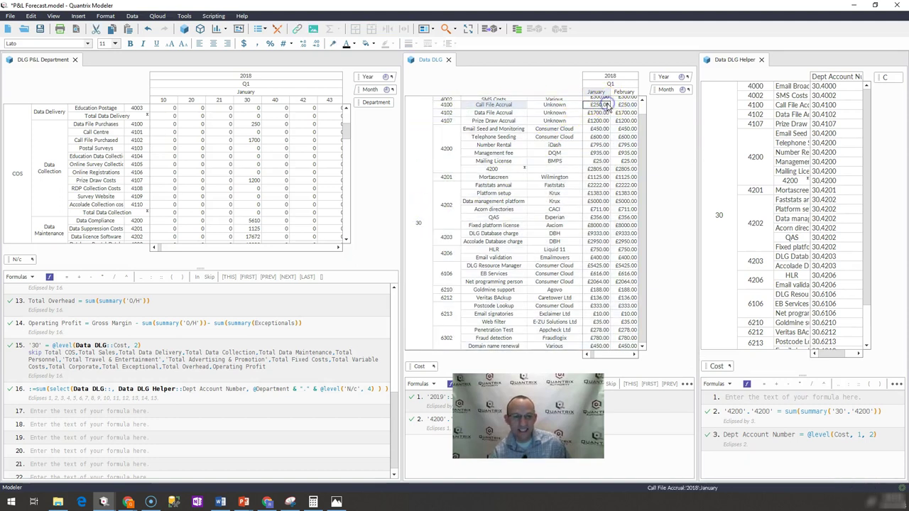
pyautogui.click(256, 142)
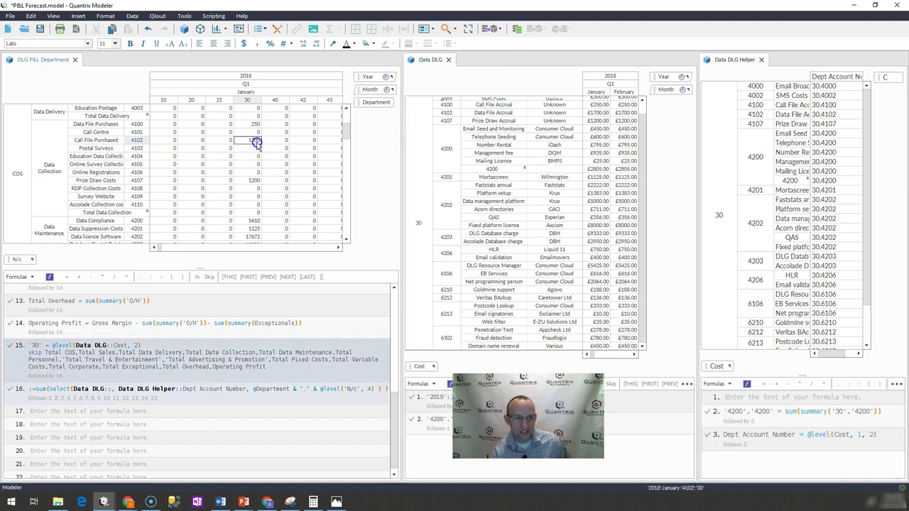
pyautogui.click(593, 112)
pyautogui.click(252, 140)
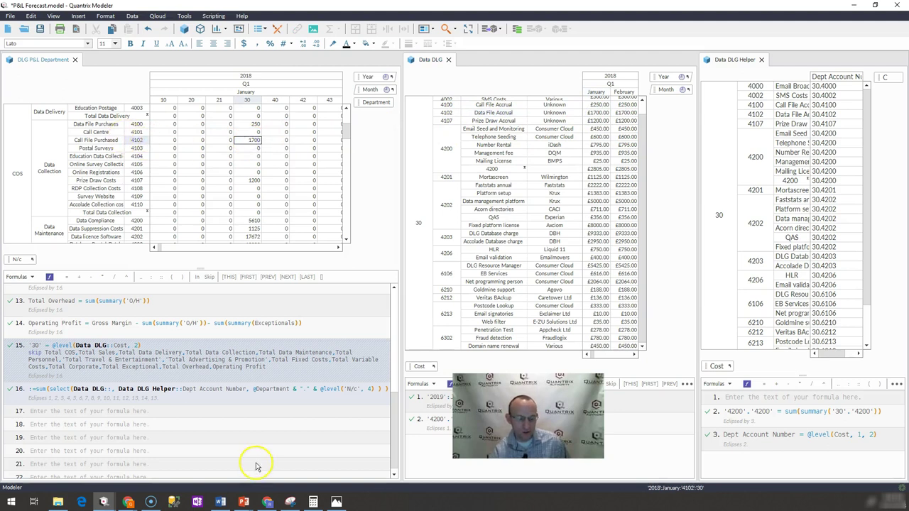
# Inspect the Data DLG Helper key 30.6210 for Goldmine support.
pyautogui.click(434, 448)
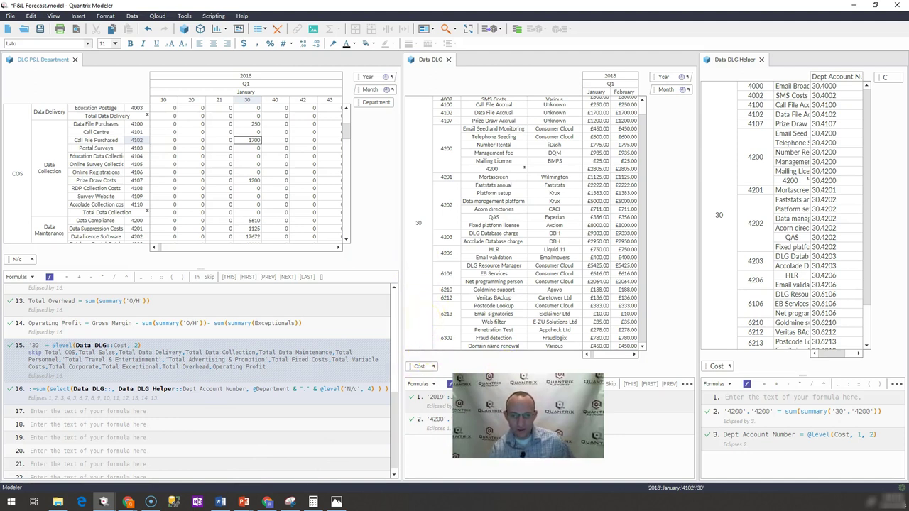
pyautogui.moveTo(395, 440)
pyautogui.mouseDown()
pyautogui.moveTo(396, 401)
pyautogui.moveTo(400, 448)
pyautogui.mouseUp()
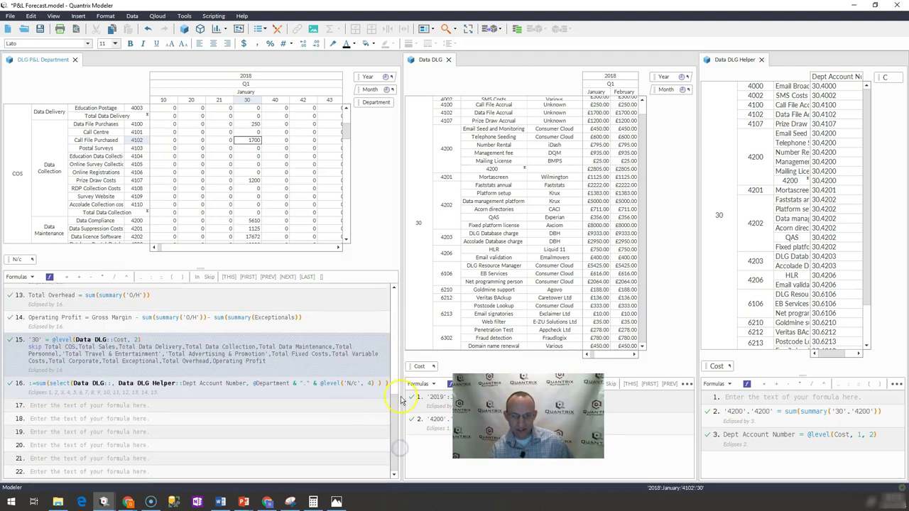
pyautogui.click(832, 325)
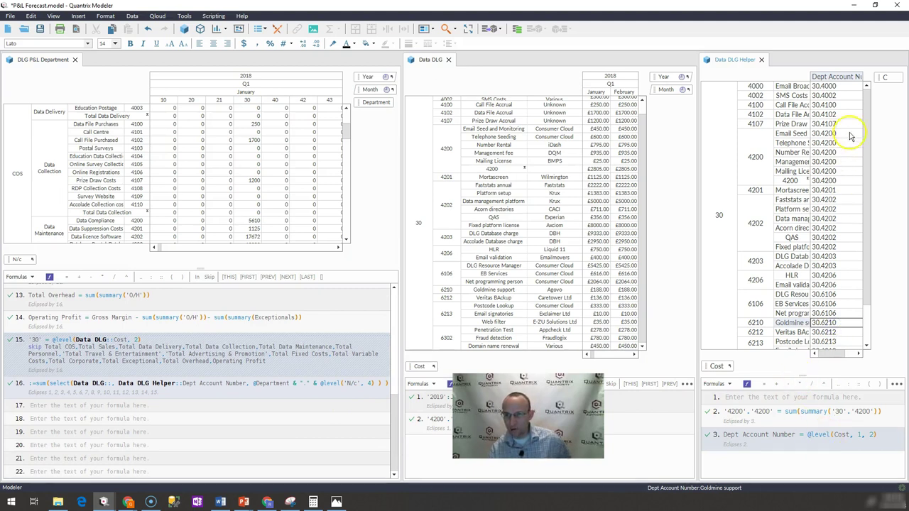
pyautogui.click(289, 383)
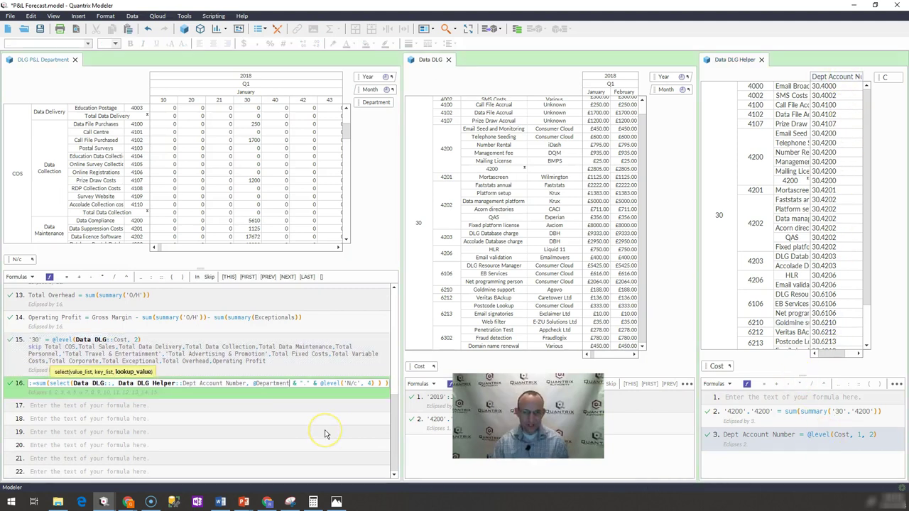
pyautogui.press('Return')
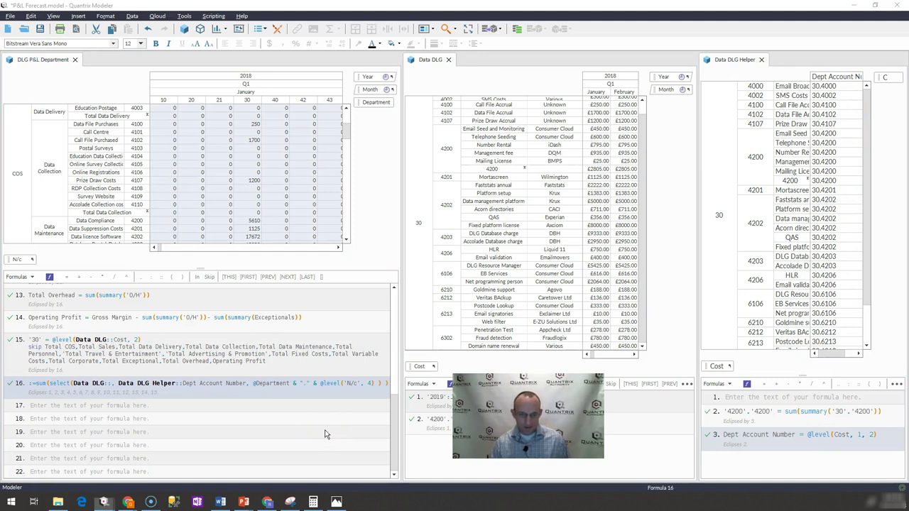